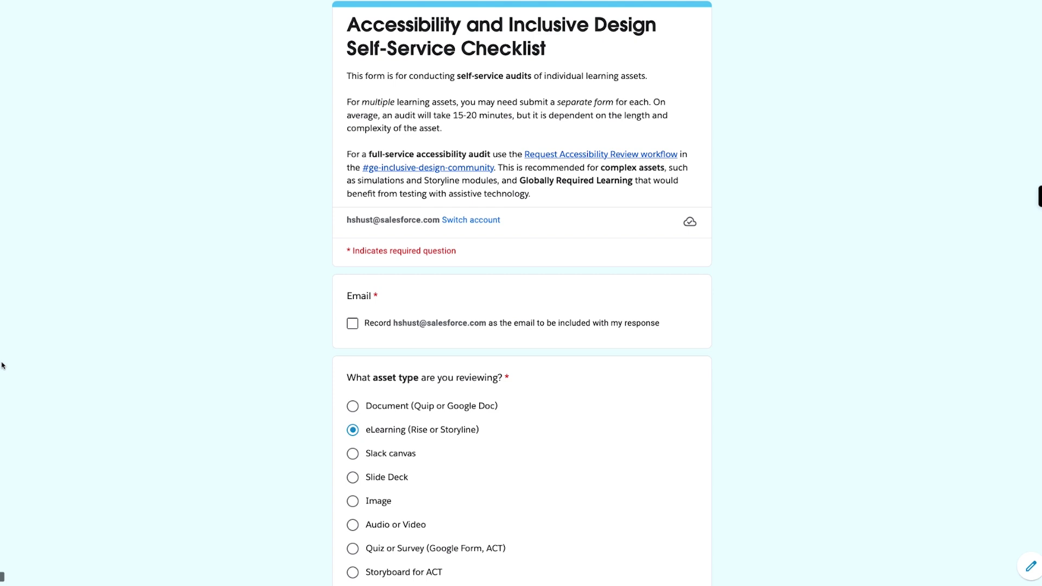
Try to continue, then tick the Email option to record the account email with the response.
{"action": "scroll", "coordinate": [2, 365], "scroll_direction": "down", "scroll_amount": 2}
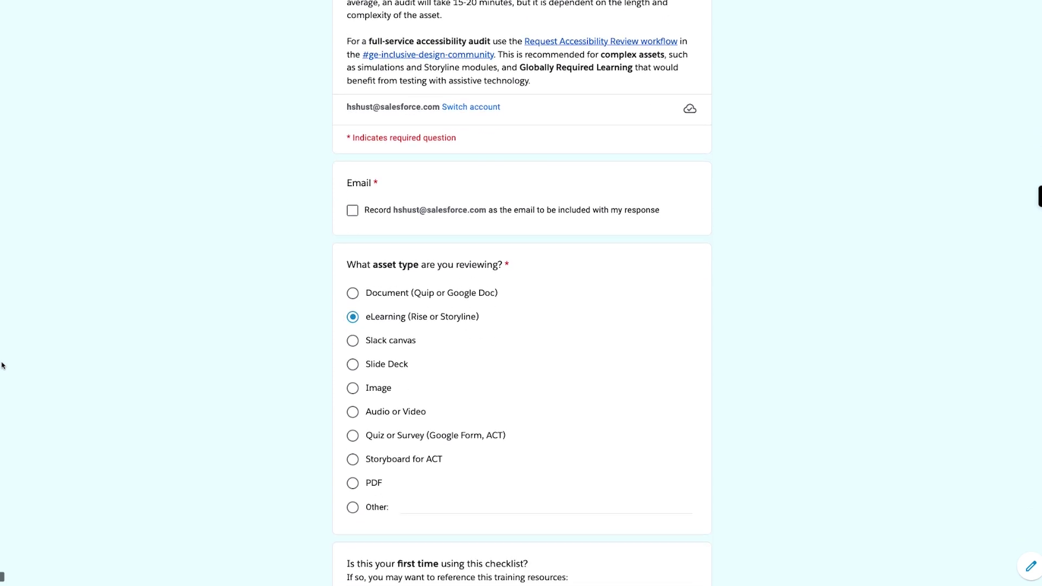
{"action": "scroll", "coordinate": [1, 365], "scroll_direction": "down", "scroll_amount": 4}
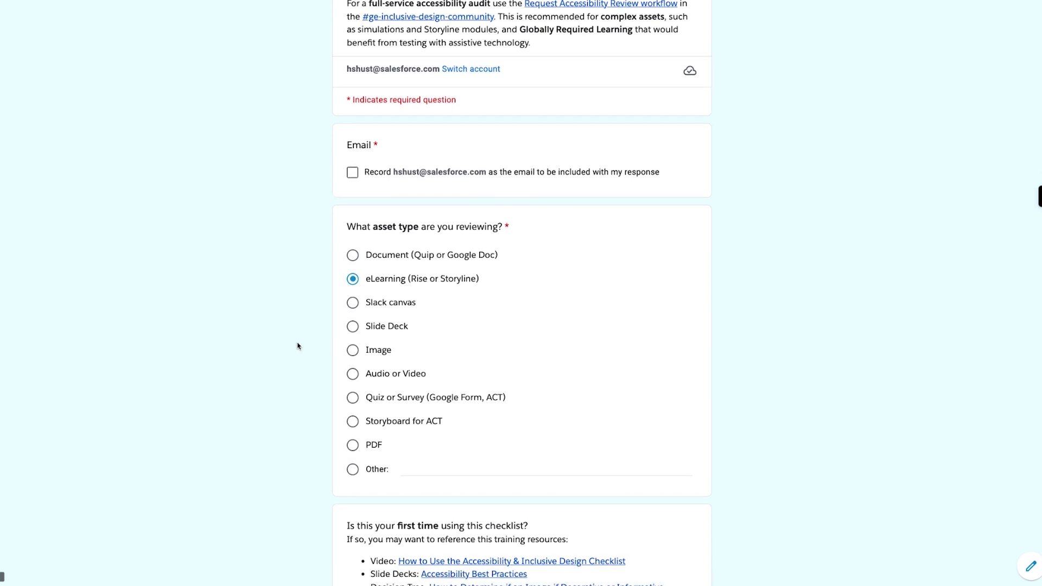
{"action": "scroll", "coordinate": [292, 345], "scroll_direction": "up", "scroll_amount": 1}
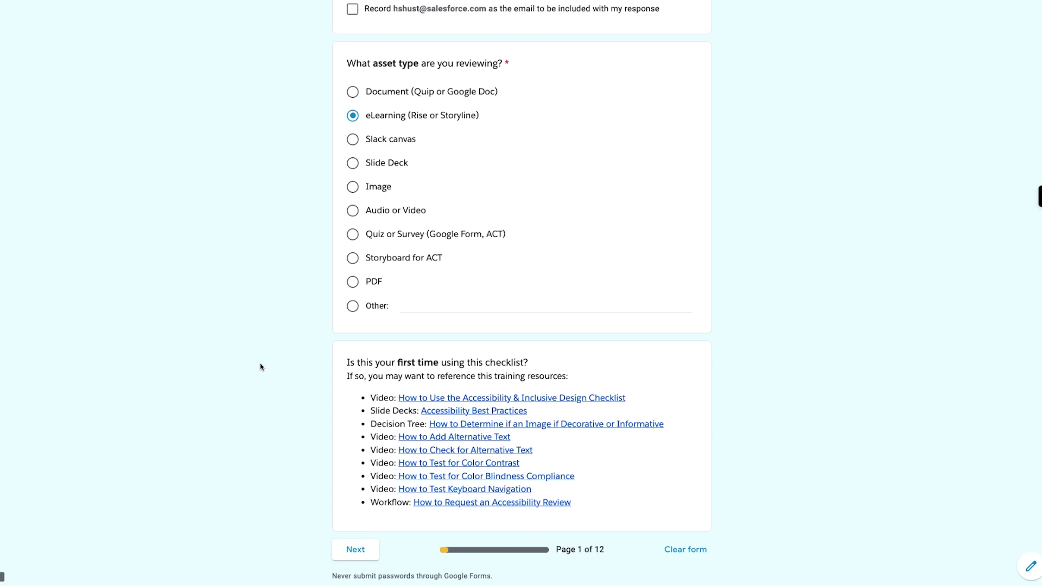
{"action": "scroll", "coordinate": [344, 166], "scroll_direction": "up", "scroll_amount": 1}
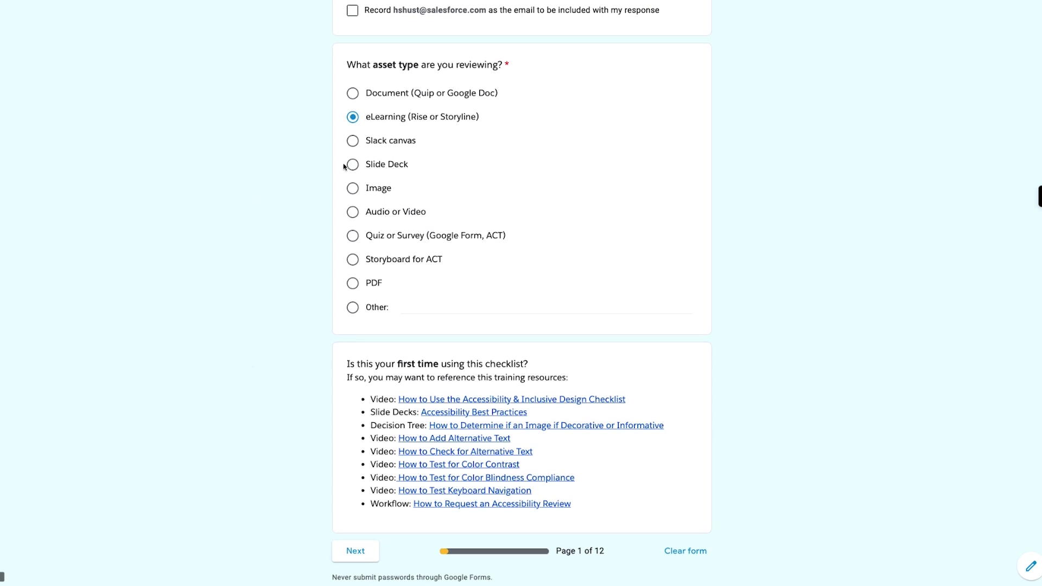
{"action": "scroll", "coordinate": [351, 98], "scroll_direction": "up", "scroll_amount": 1}
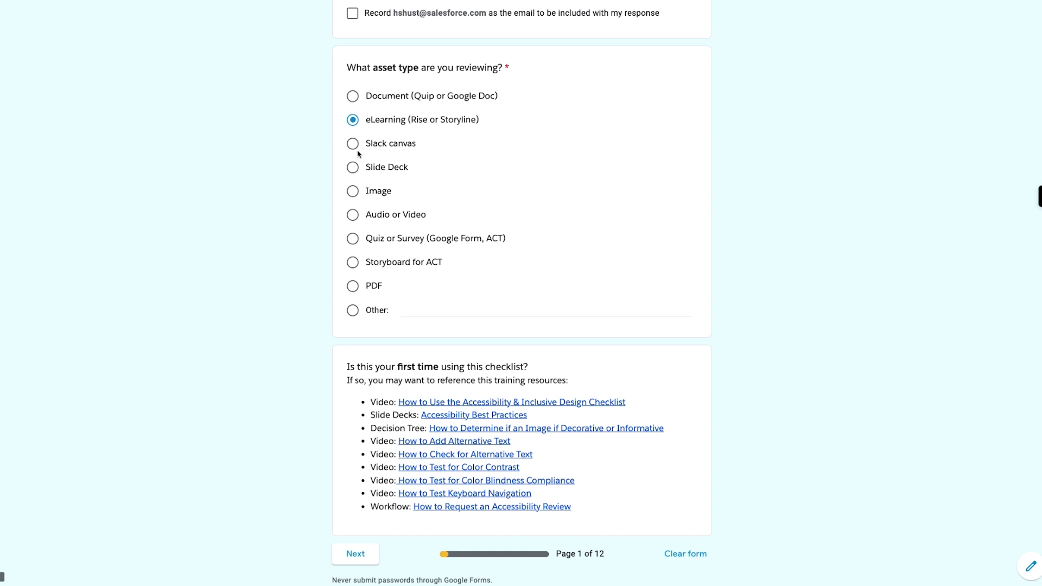
{"action": "scroll", "coordinate": [403, 194], "scroll_direction": "up", "scroll_amount": 1}
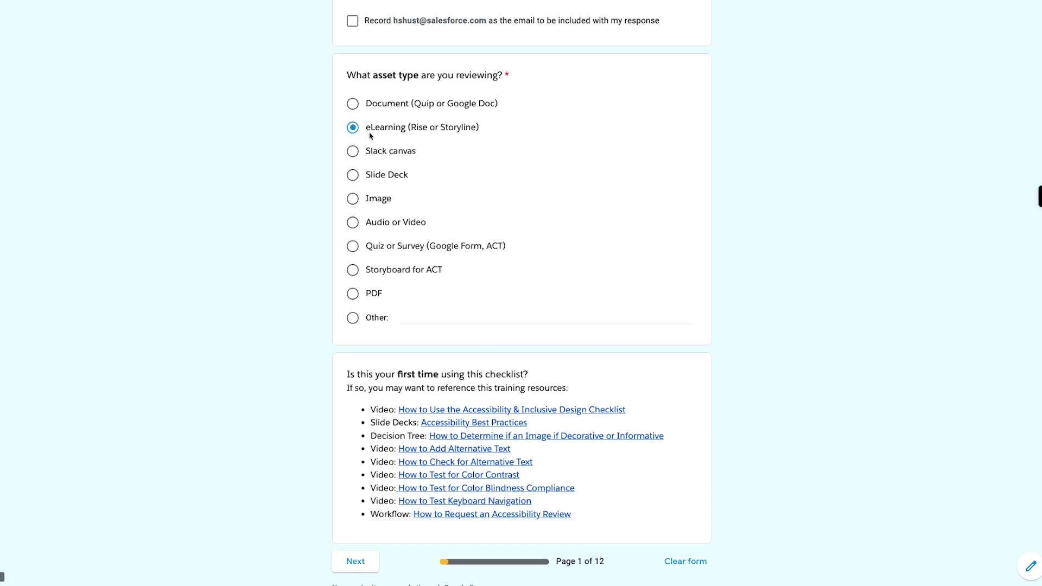
{"action": "scroll", "coordinate": [357, 130], "scroll_direction": "down", "scroll_amount": 1}
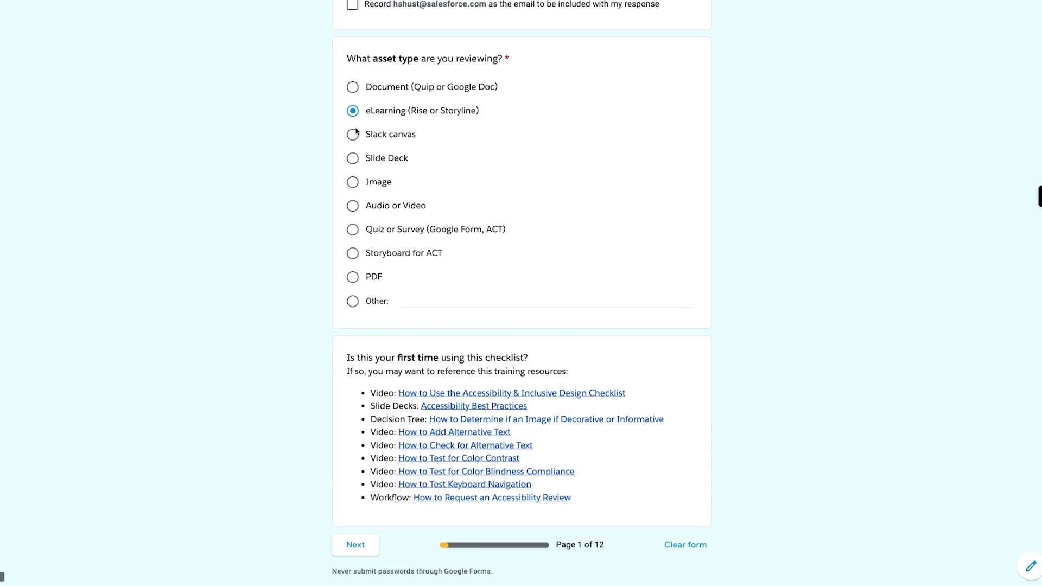
{"action": "scroll", "coordinate": [525, 283], "scroll_direction": "down", "scroll_amount": 2}
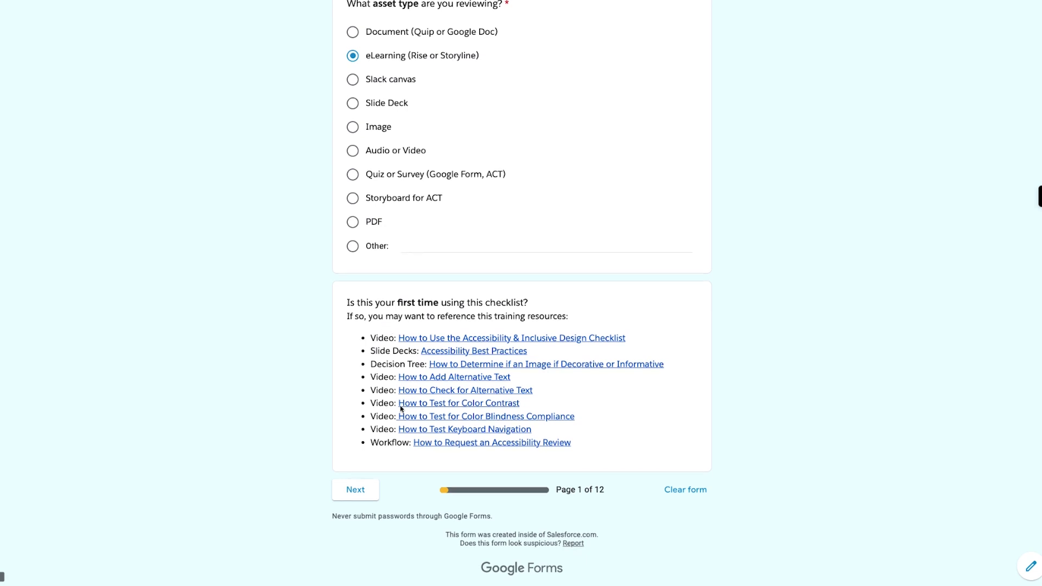
{"action": "left_click", "coordinate": [358, 492]}
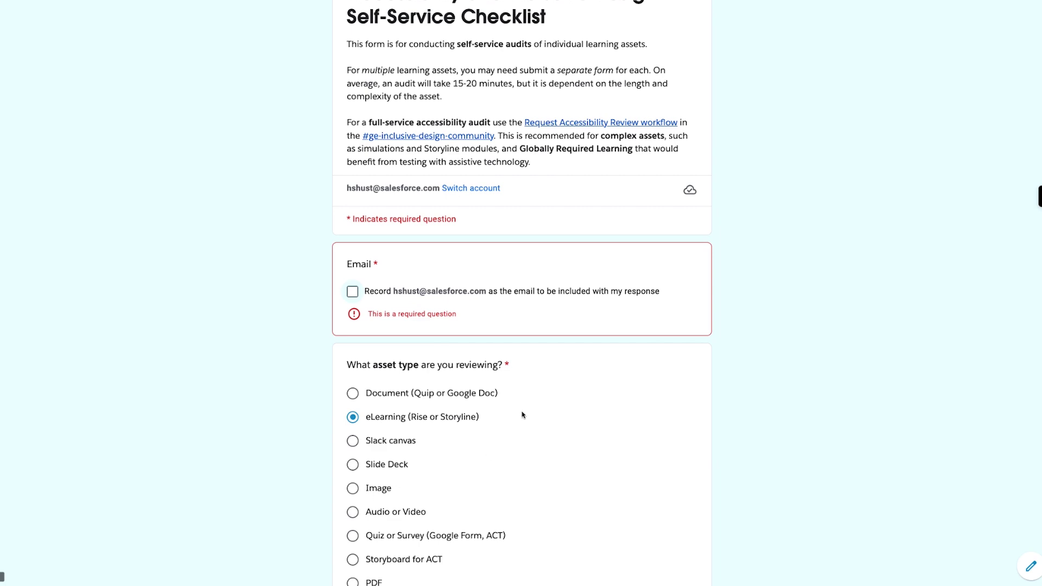
{"action": "left_click", "coordinate": [352, 291]}
Advance to the eLearning Accessibility Checklist page.
{"action": "scroll", "coordinate": [378, 372], "scroll_direction": "down", "scroll_amount": 7}
{"action": "scroll", "coordinate": [378, 372], "scroll_direction": "up", "scroll_amount": 1}
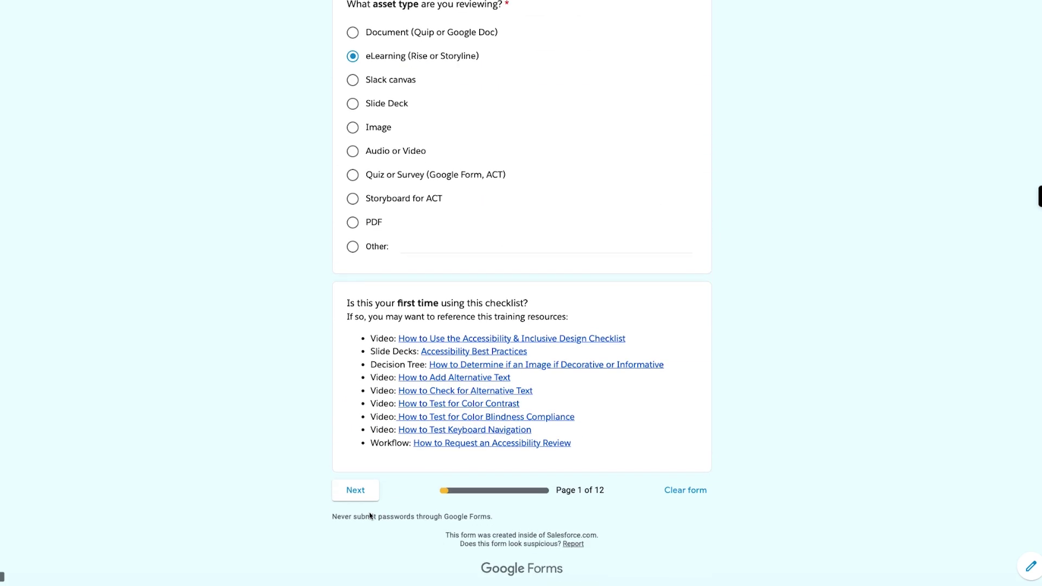
{"action": "left_click", "coordinate": [355, 492]}
{"action": "scroll", "coordinate": [387, 348], "scroll_direction": "down", "scroll_amount": 2}
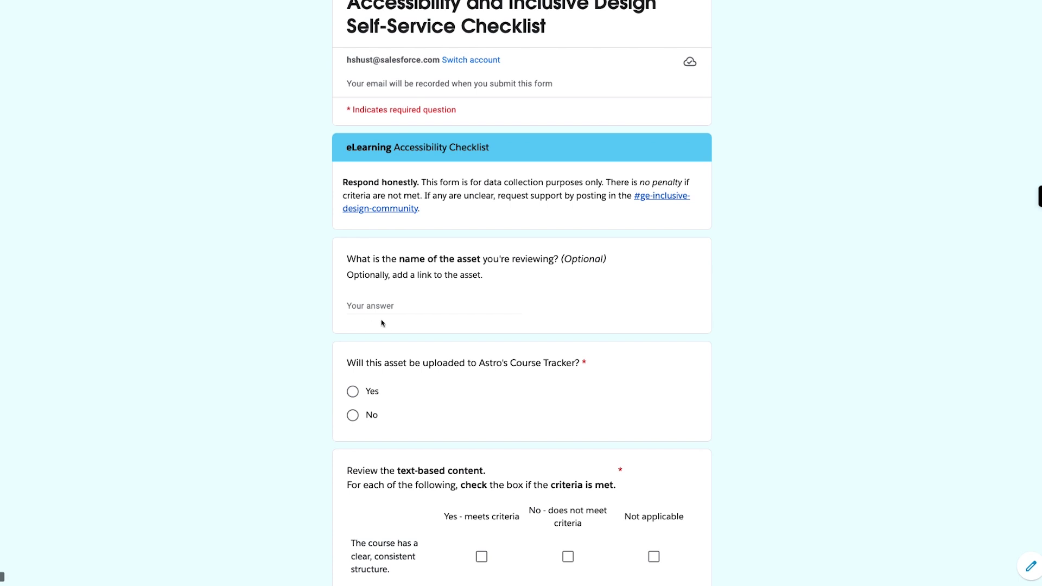
{"action": "scroll", "coordinate": [381, 324], "scroll_direction": "down", "scroll_amount": 1}
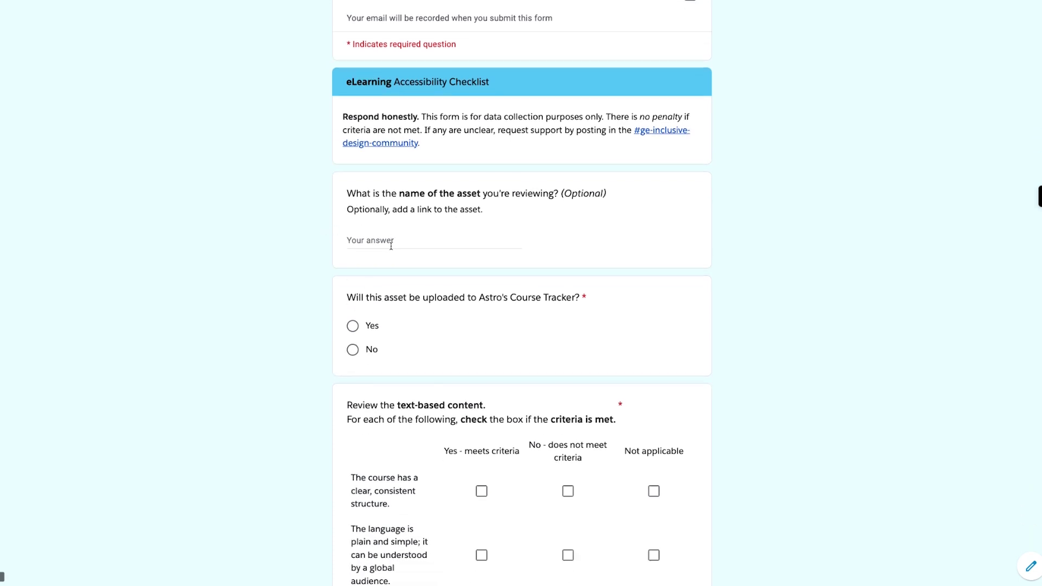
{"action": "scroll", "coordinate": [391, 246], "scroll_direction": "down", "scroll_amount": 1}
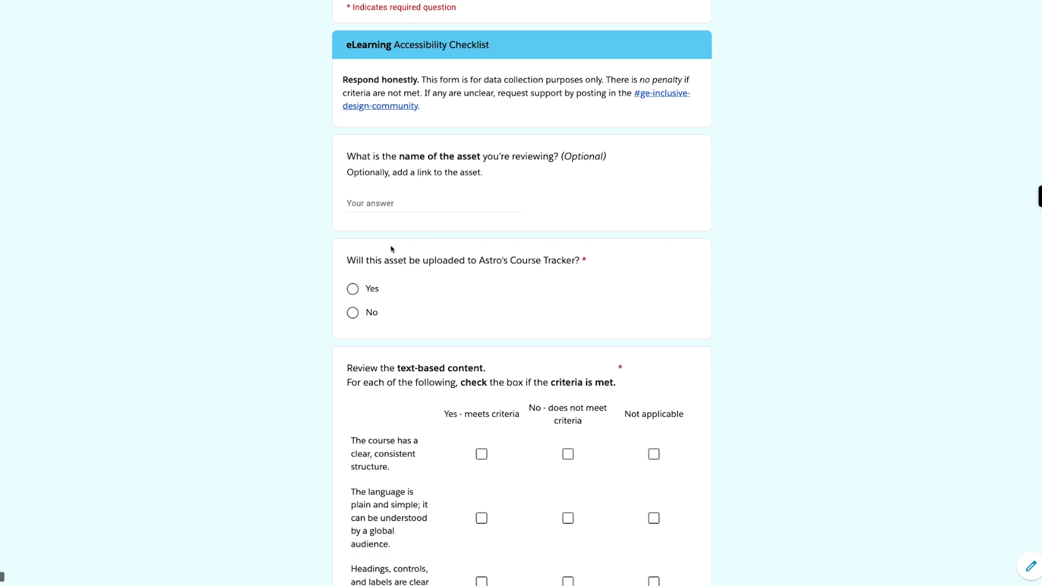
{"action": "scroll", "coordinate": [390, 249], "scroll_direction": "down", "scroll_amount": 1}
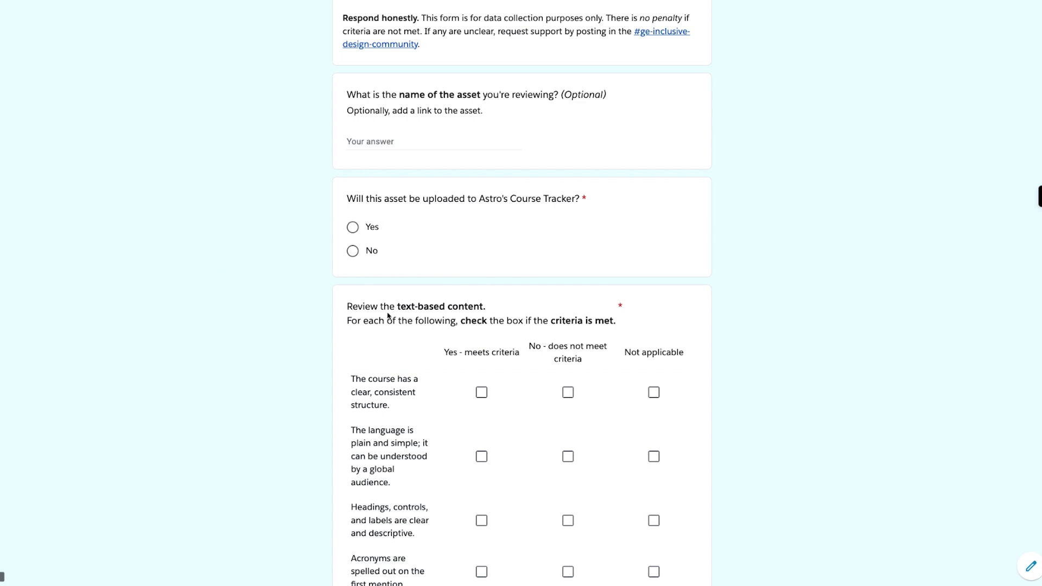
{"action": "scroll", "coordinate": [389, 315], "scroll_direction": "down", "scroll_amount": 2}
{"action": "scroll", "coordinate": [389, 315], "scroll_direction": "down", "scroll_amount": 2}
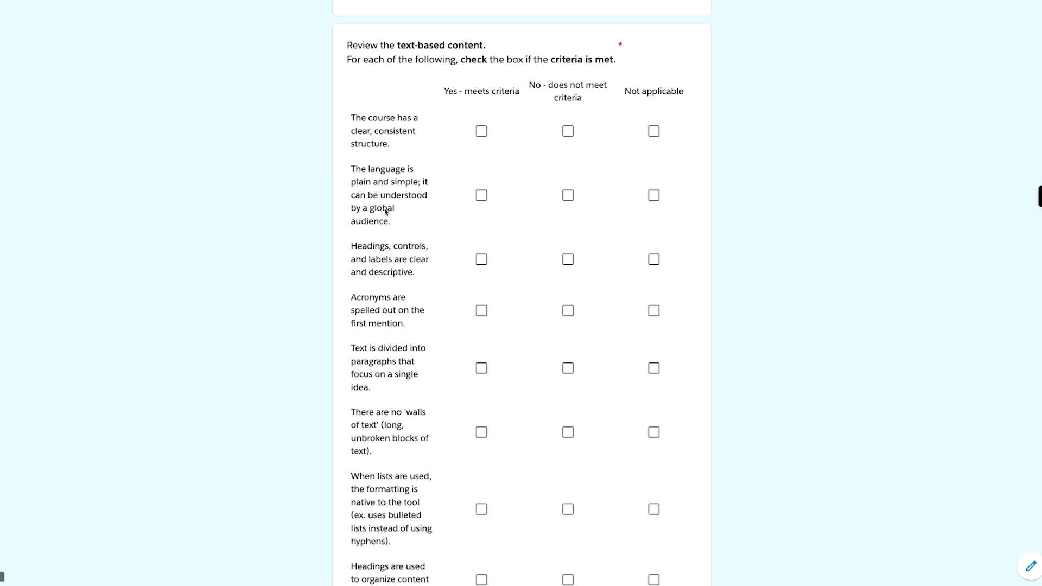
Mark structure, plain language, headings and labels, and spelled-out acronyms as Yes in the text-based grid.
{"action": "scroll", "coordinate": [385, 211], "scroll_direction": "down", "scroll_amount": 1}
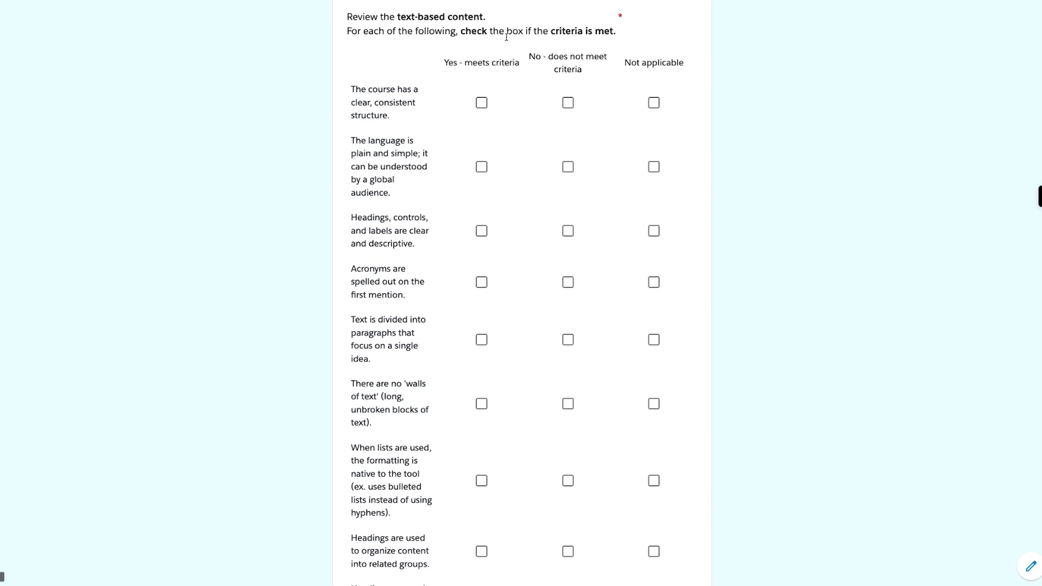
{"action": "left_click_drag", "start_coordinate": [488, 17], "coordinate": [380, 16]}
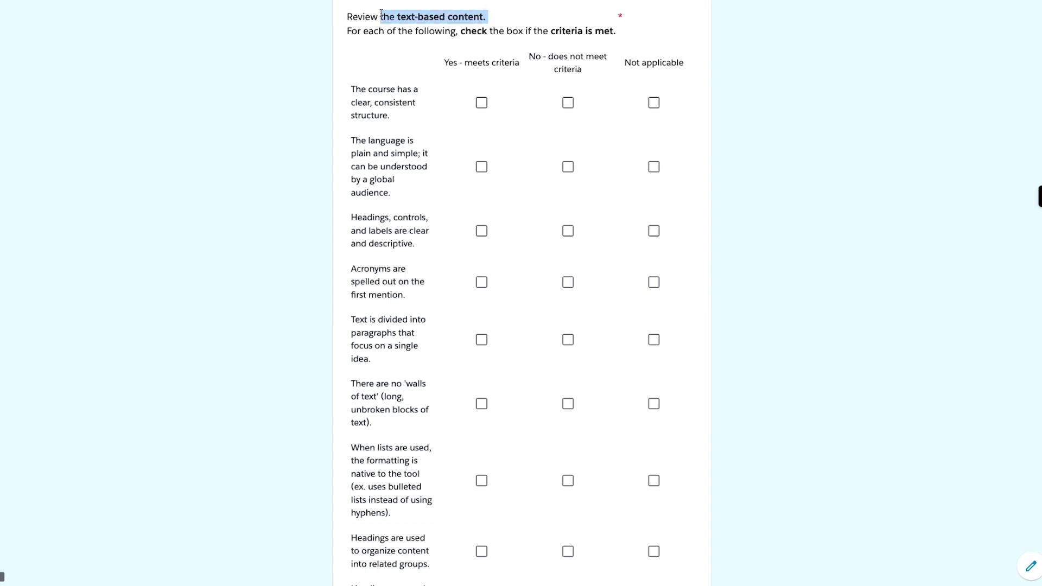
{"action": "left_click", "coordinate": [321, 51]}
{"action": "scroll", "coordinate": [459, 147], "scroll_direction": "down", "scroll_amount": 1}
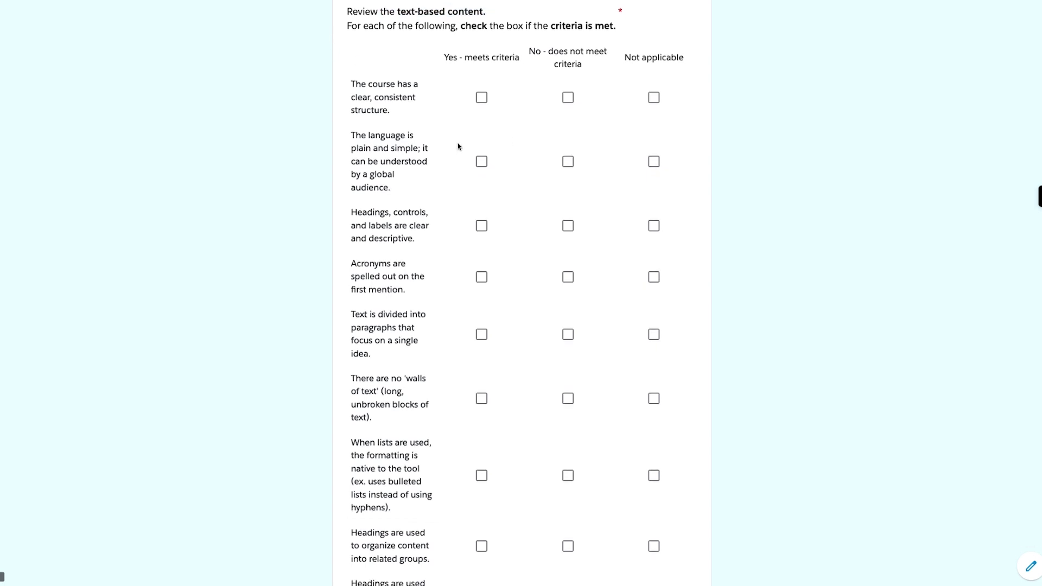
{"action": "left_click", "coordinate": [481, 97]}
{"action": "left_click", "coordinate": [482, 162]}
{"action": "left_click", "coordinate": [482, 226]}
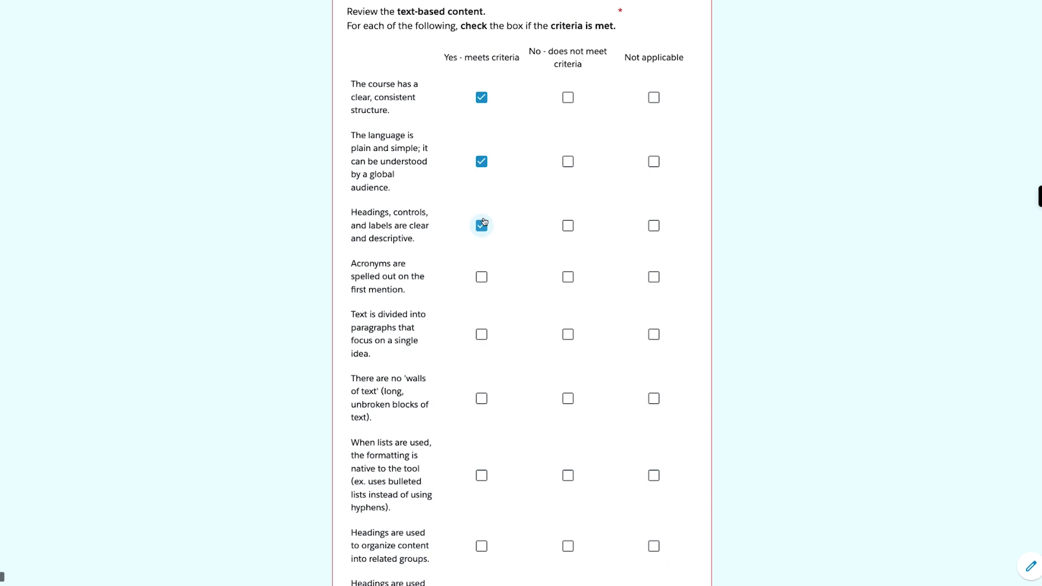
{"action": "left_click", "coordinate": [482, 278]}
Set single-idea paragraphs and walls of text to Not applicable, and native lists to No.
{"action": "left_click", "coordinate": [654, 334]}
{"action": "scroll", "coordinate": [597, 336], "scroll_direction": "down", "scroll_amount": 1}
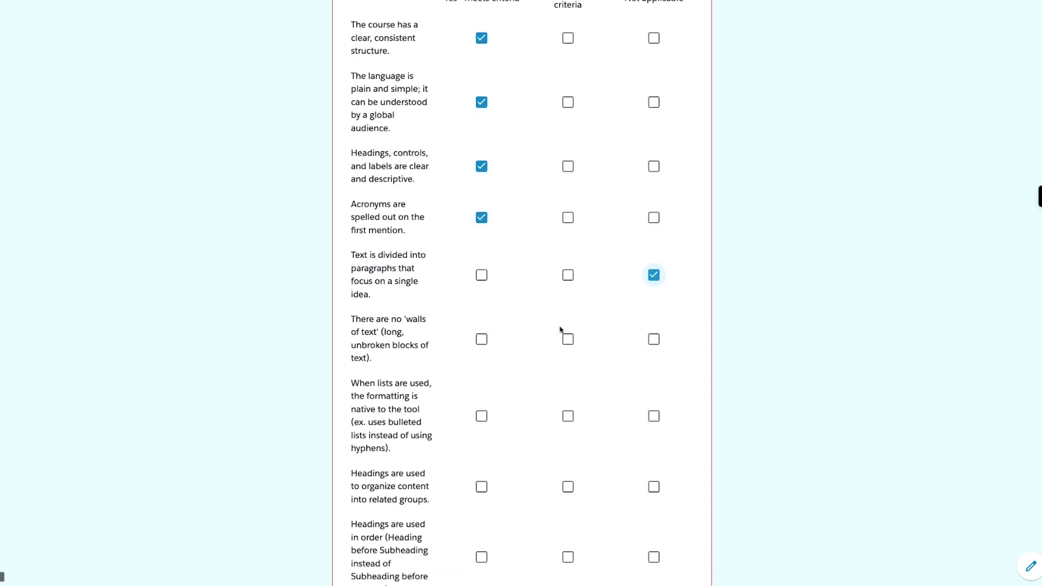
{"action": "left_click", "coordinate": [654, 339]}
{"action": "scroll", "coordinate": [539, 370], "scroll_direction": "down", "scroll_amount": 1}
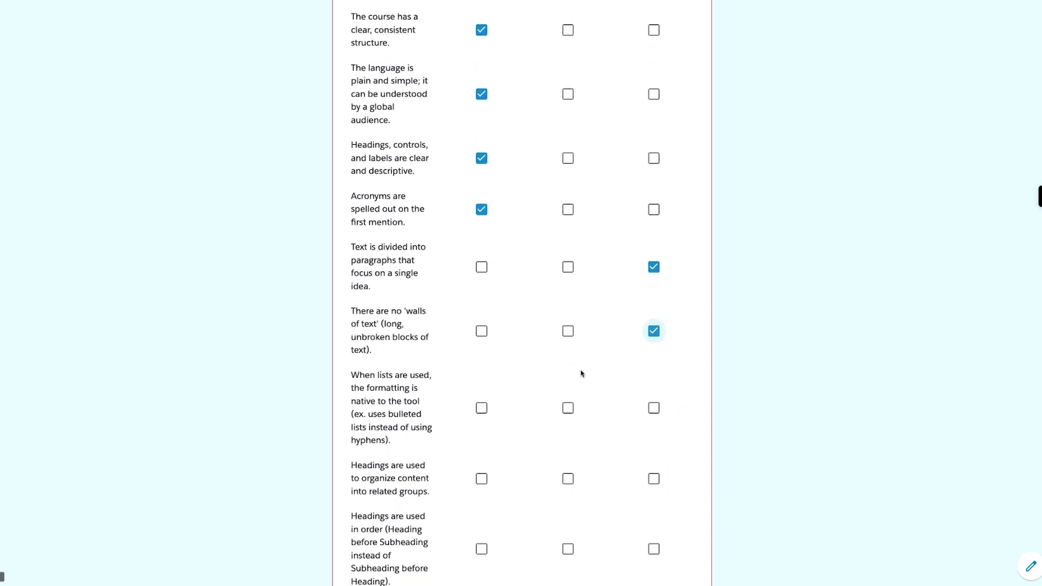
{"action": "scroll", "coordinate": [580, 371], "scroll_direction": "up", "scroll_amount": 1}
{"action": "scroll", "coordinate": [586, 364], "scroll_direction": "down", "scroll_amount": 2}
{"action": "left_click", "coordinate": [567, 323]}
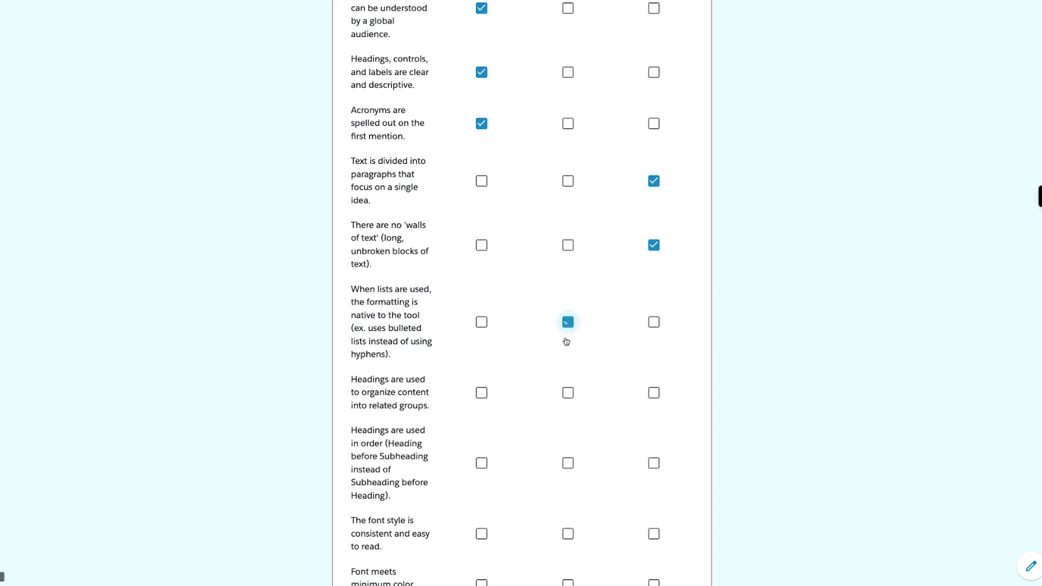
{"action": "scroll", "coordinate": [457, 402], "scroll_direction": "down", "scroll_amount": 10}
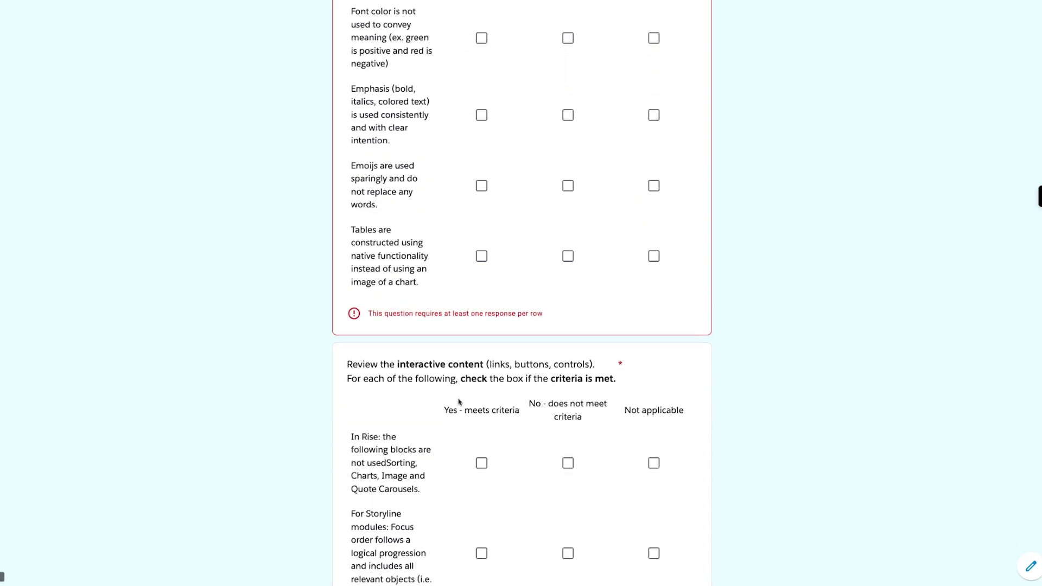
{"action": "scroll", "coordinate": [459, 401], "scroll_direction": "down", "scroll_amount": 6}
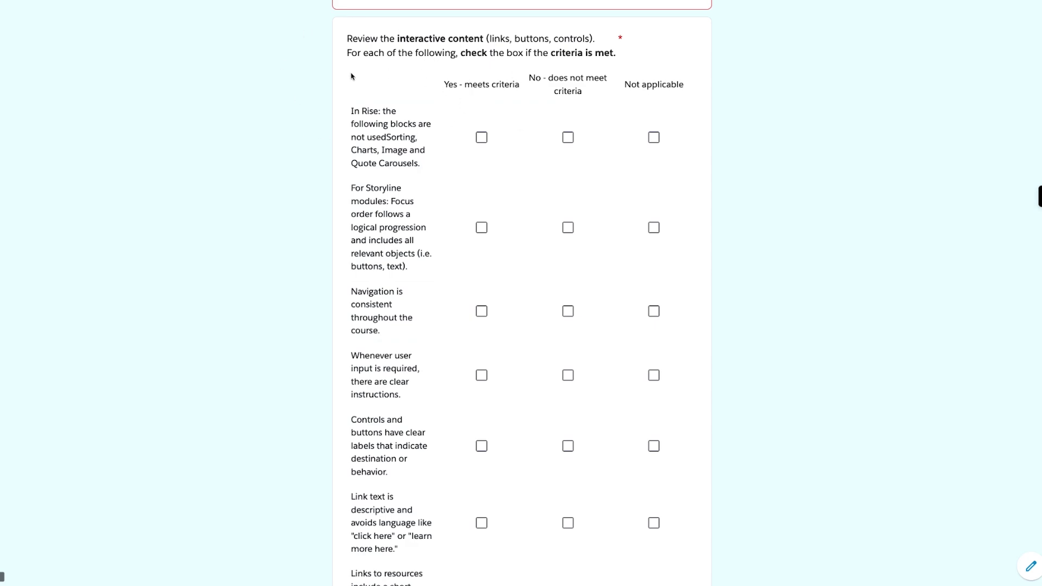
Attempt to leave page 3, which flags the unanswered Course Tracker question as required.
{"action": "scroll", "coordinate": [426, 141], "scroll_direction": "down", "scroll_amount": 10}
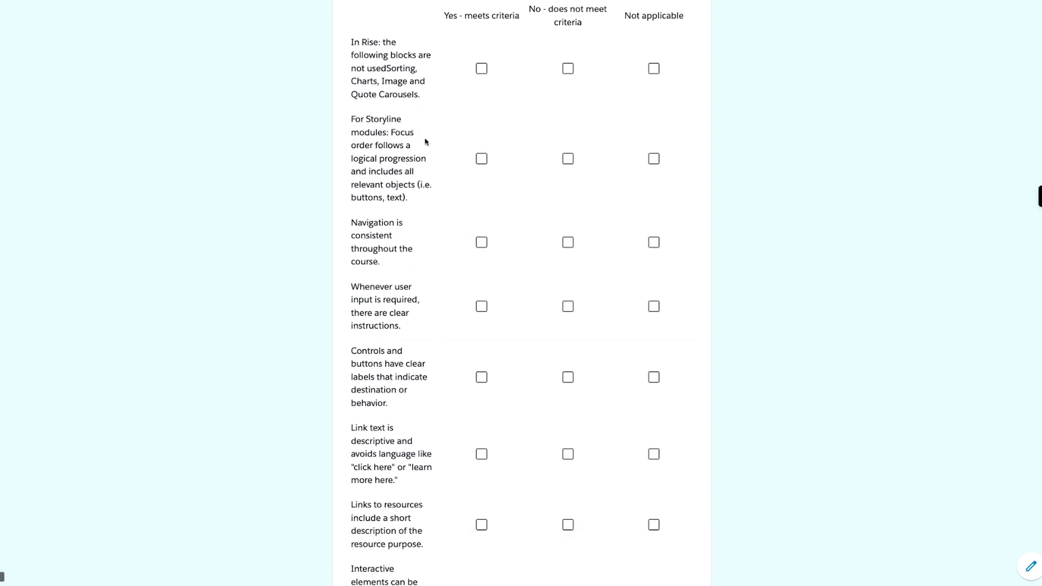
{"action": "scroll", "coordinate": [426, 142], "scroll_direction": "down", "scroll_amount": 5}
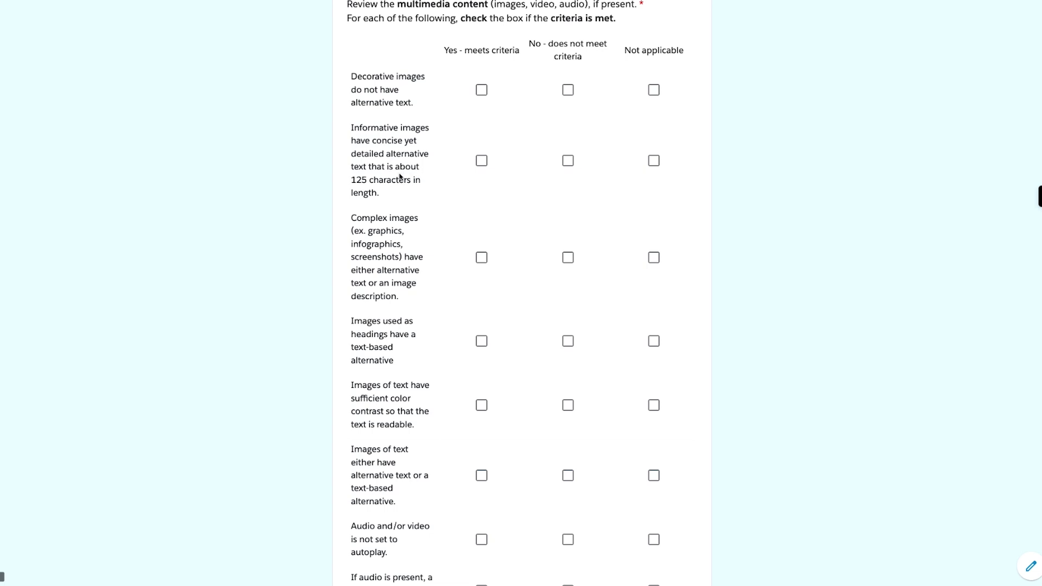
{"action": "scroll", "coordinate": [392, 178], "scroll_direction": "down", "scroll_amount": 1}
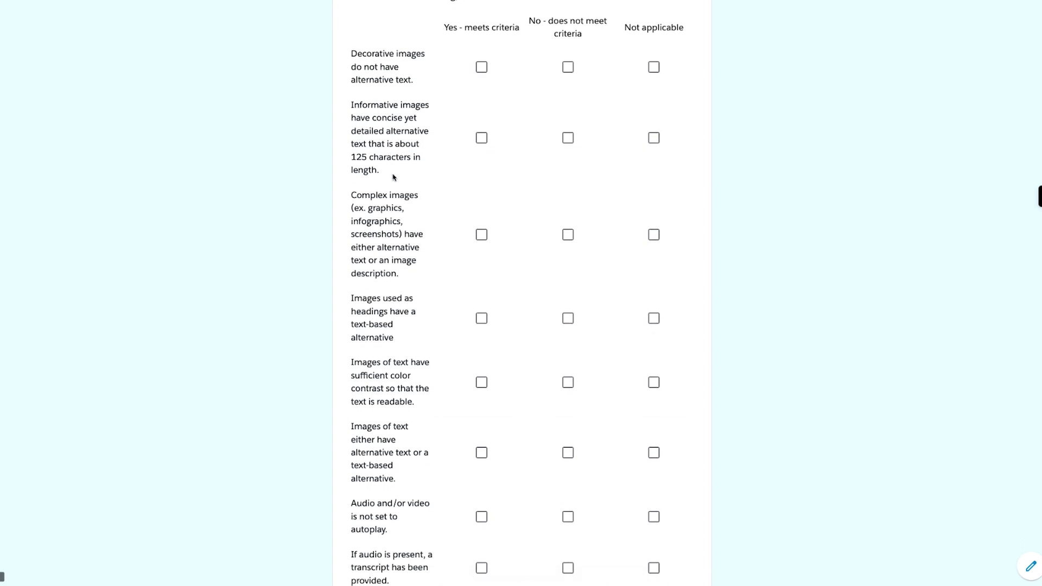
{"action": "scroll", "coordinate": [394, 178], "scroll_direction": "down", "scroll_amount": 1}
{"action": "scroll", "coordinate": [393, 176], "scroll_direction": "down", "scroll_amount": 7}
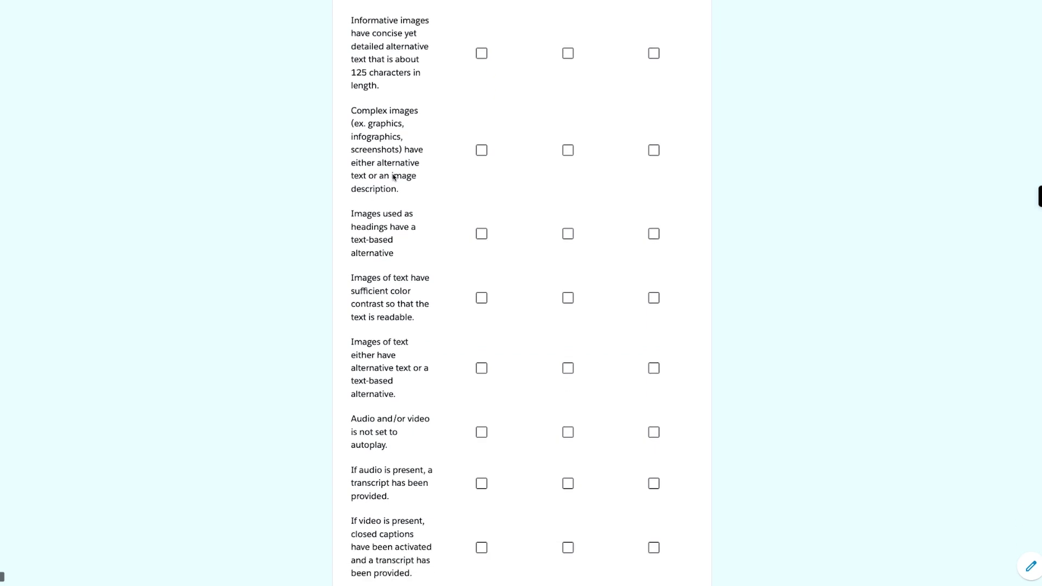
{"action": "scroll", "coordinate": [393, 177], "scroll_direction": "down", "scroll_amount": 1}
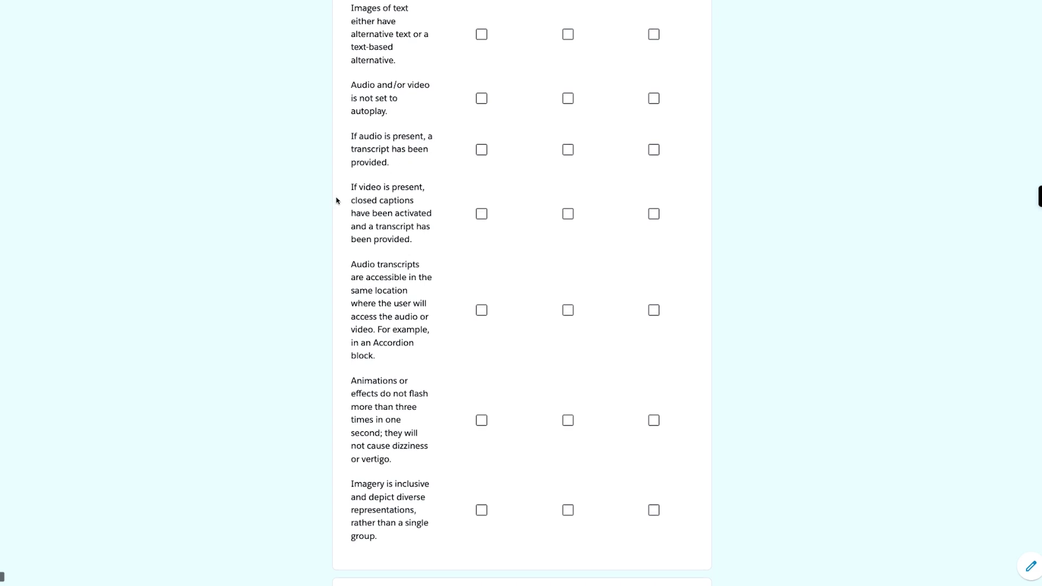
{"action": "scroll", "coordinate": [336, 200], "scroll_direction": "down", "scroll_amount": 1}
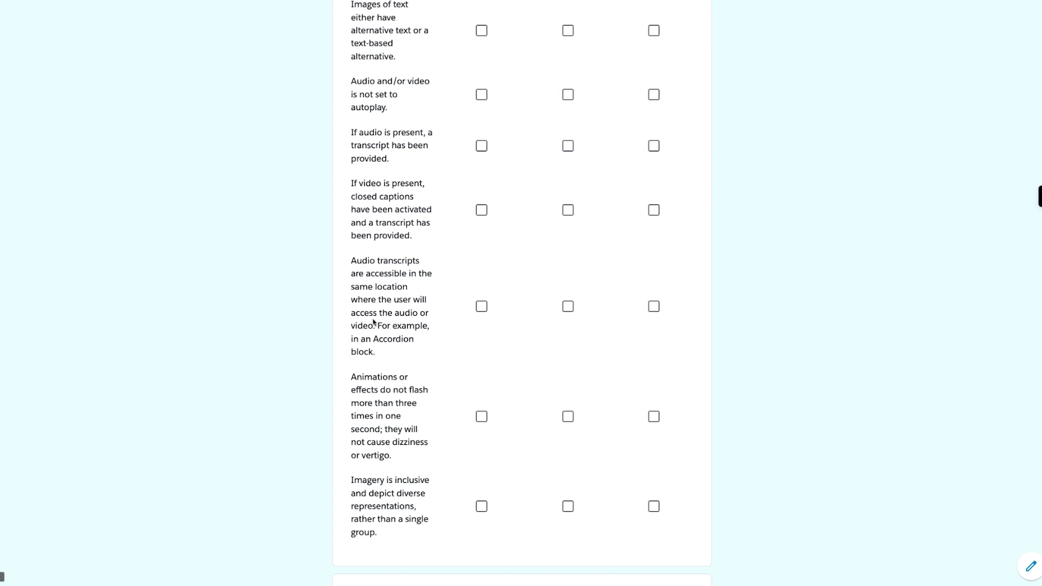
{"action": "scroll", "coordinate": [374, 322], "scroll_direction": "up", "scroll_amount": 1}
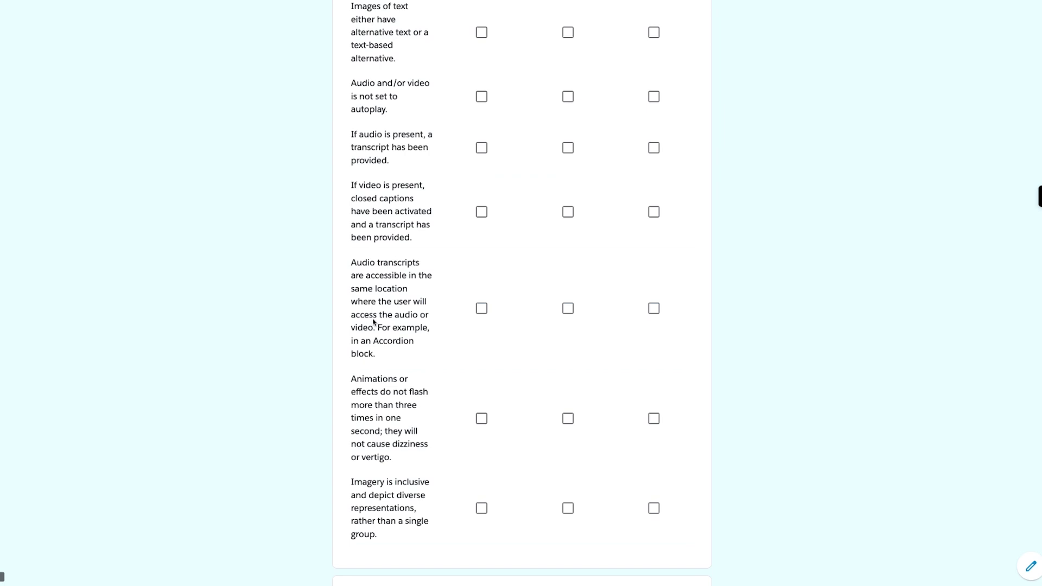
{"action": "scroll", "coordinate": [373, 321], "scroll_direction": "down", "scroll_amount": 5}
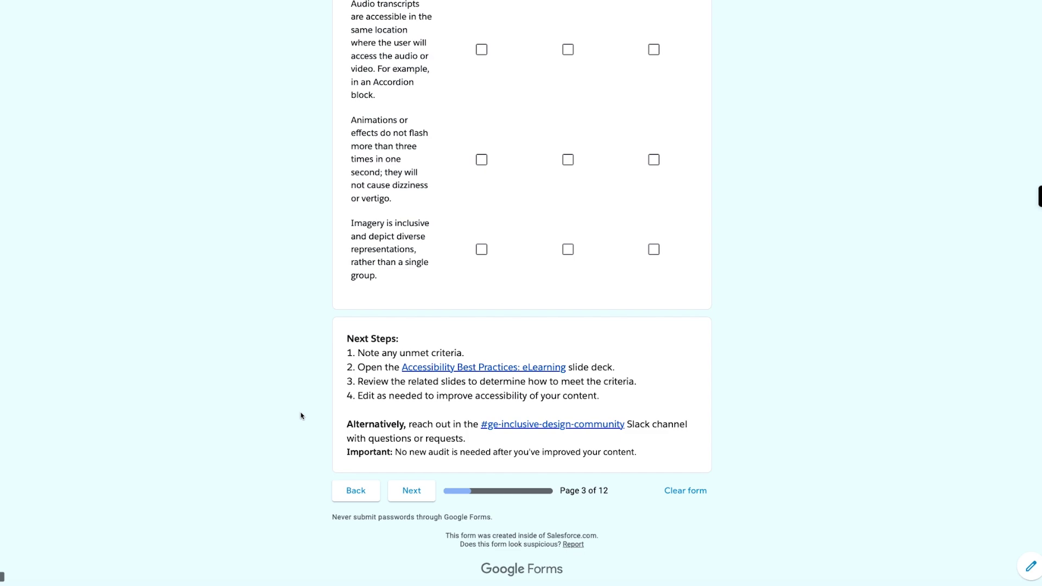
{"action": "left_click", "coordinate": [410, 490]}
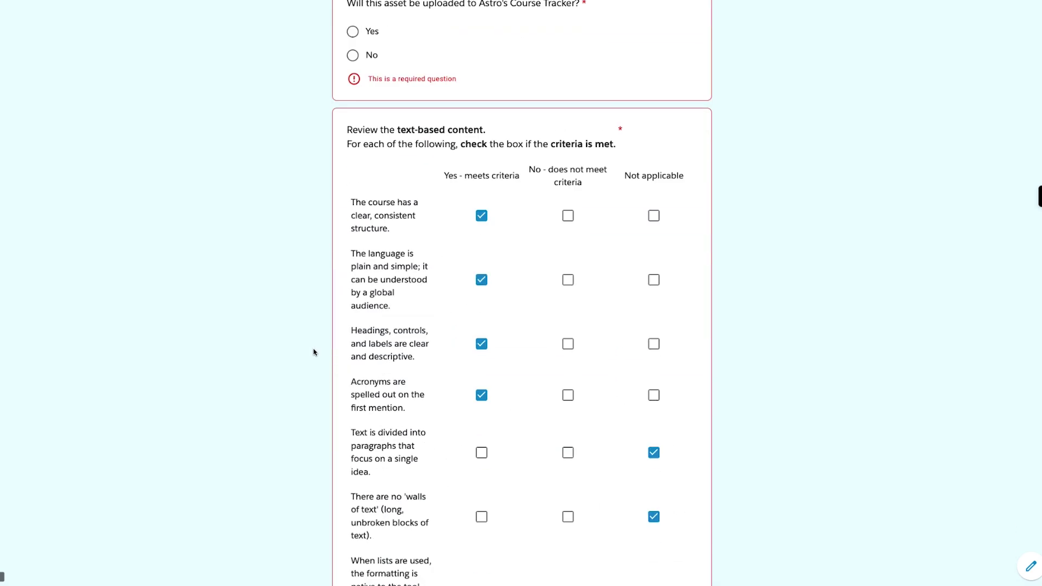
{"action": "scroll", "coordinate": [314, 352], "scroll_direction": "down", "scroll_amount": 19}
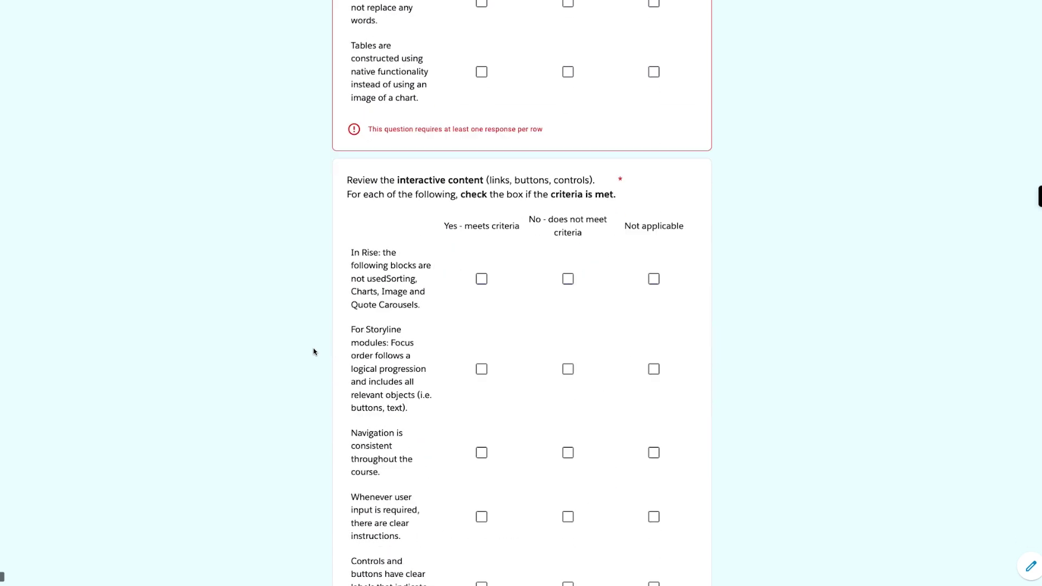
{"action": "scroll", "coordinate": [314, 352], "scroll_direction": "down", "scroll_amount": 13}
{"action": "scroll", "coordinate": [313, 351], "scroll_direction": "down", "scroll_amount": 8}
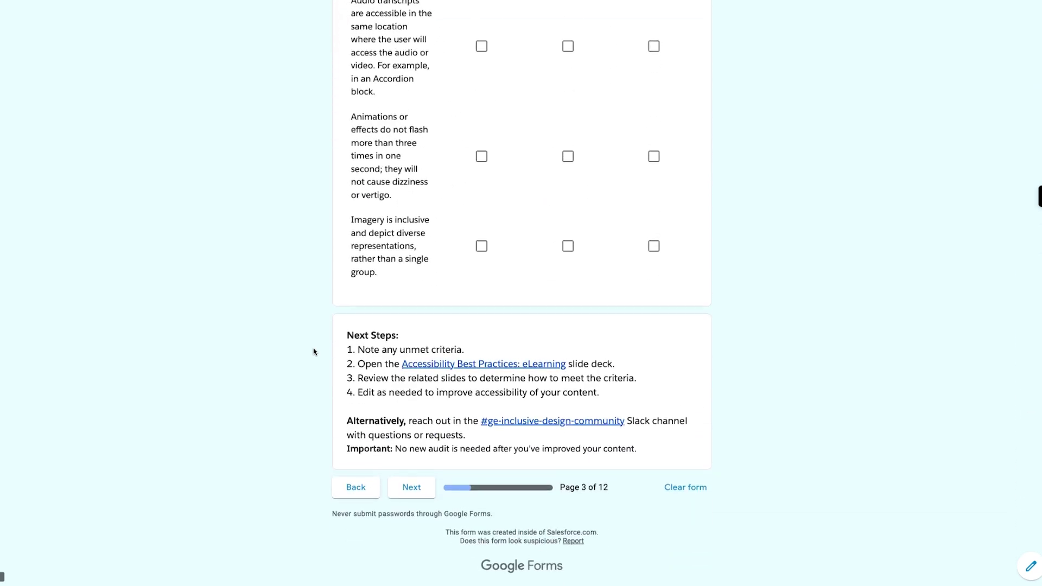